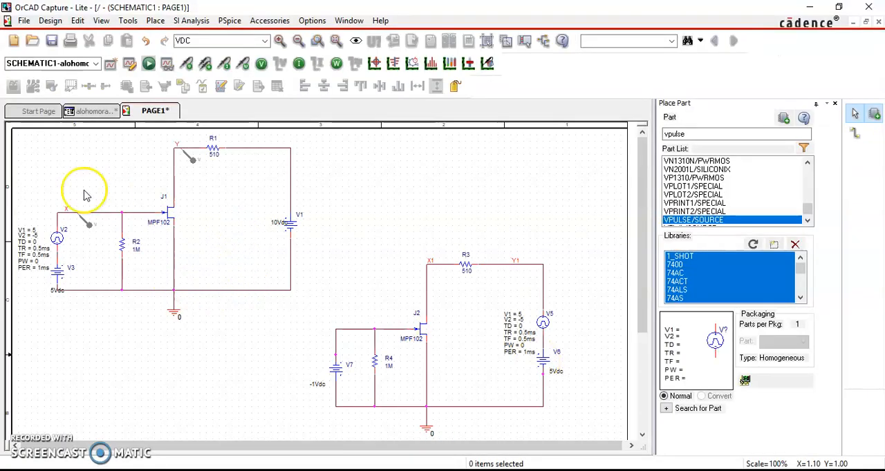
Inspect the VPULSE part entry and select the pulse source V2 in the JFET circuit
left_click(710, 135)
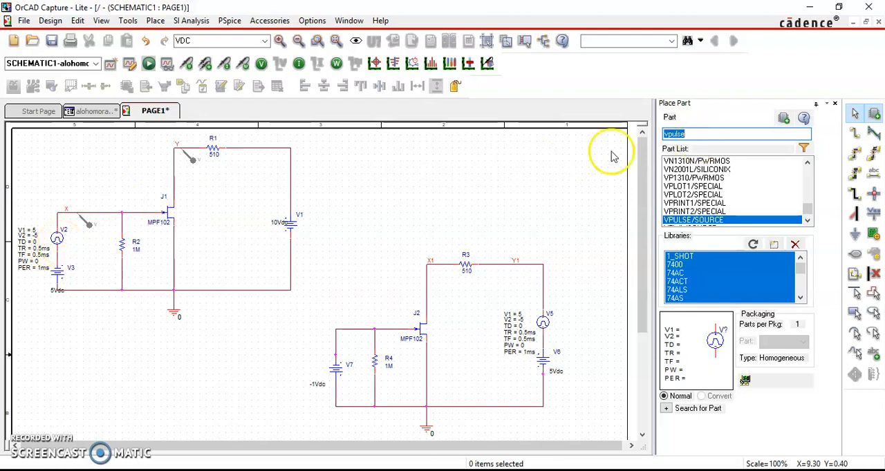
left_click(711, 133)
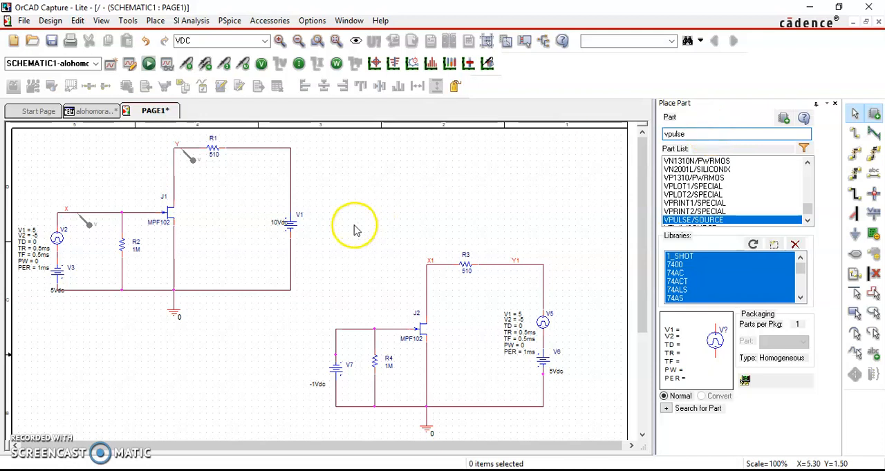
left_click(58, 240)
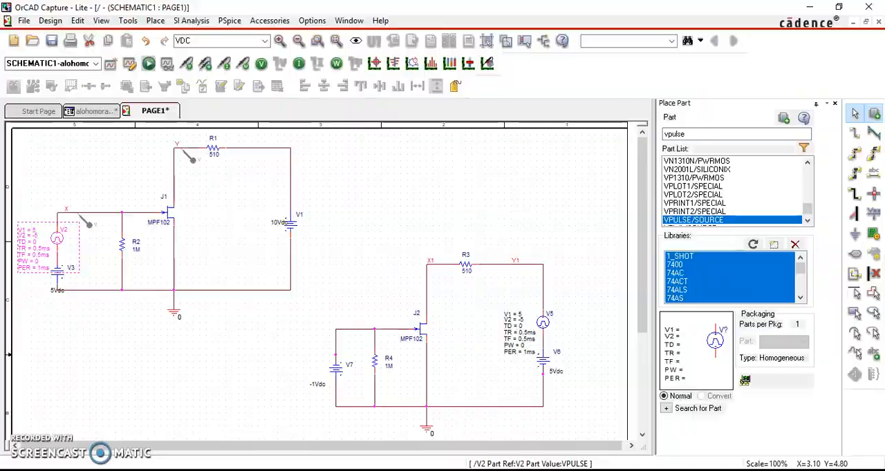
Review the Spectrum Software FAQ on pulse parameters for a triangle waveform in the browser, and return to OrCAD Capture
key("alt+Tab")
left_click(586, 8)
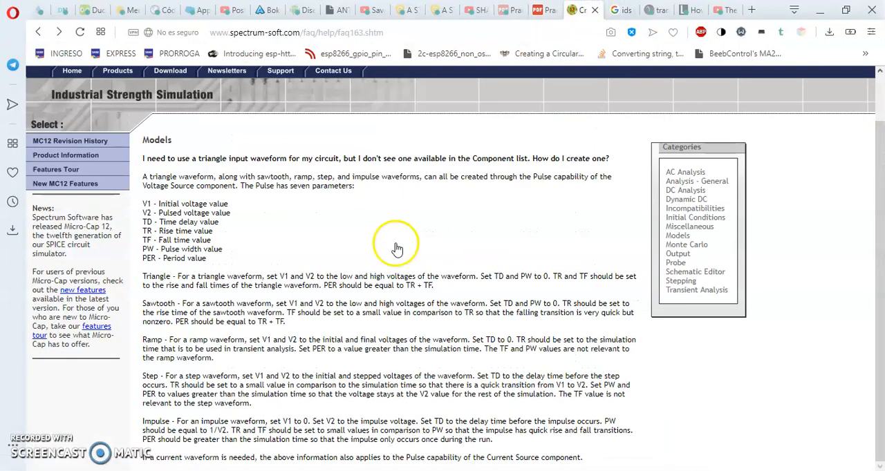
double_click(147, 275)
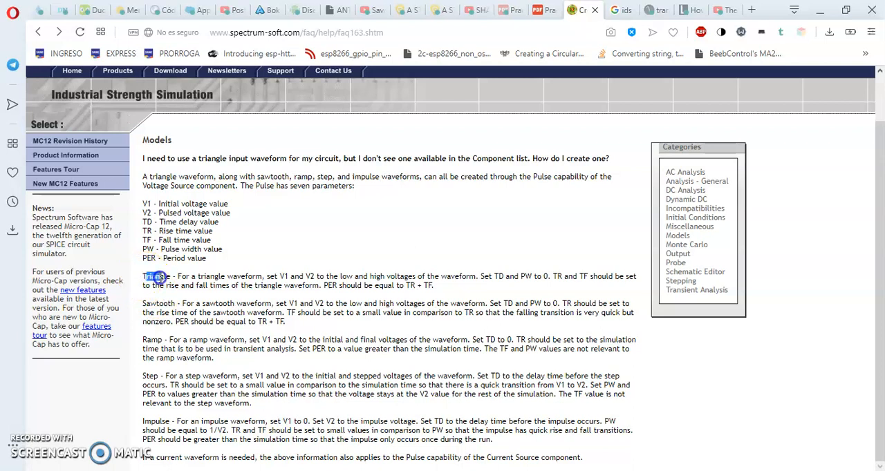
left_click(177, 284)
left_click(153, 305)
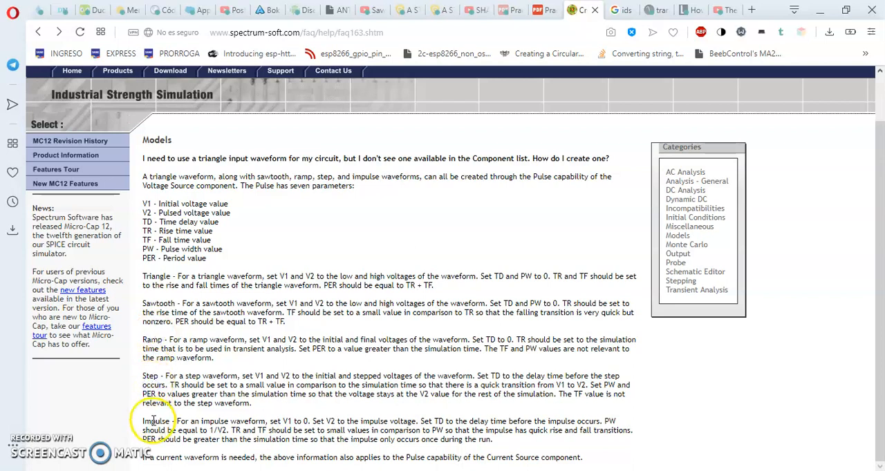
left_click(330, 305)
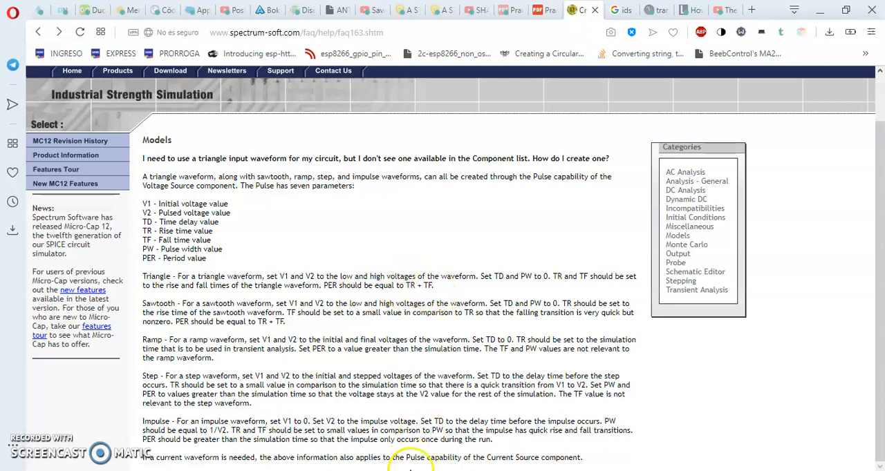
mouse_move(365, 470)
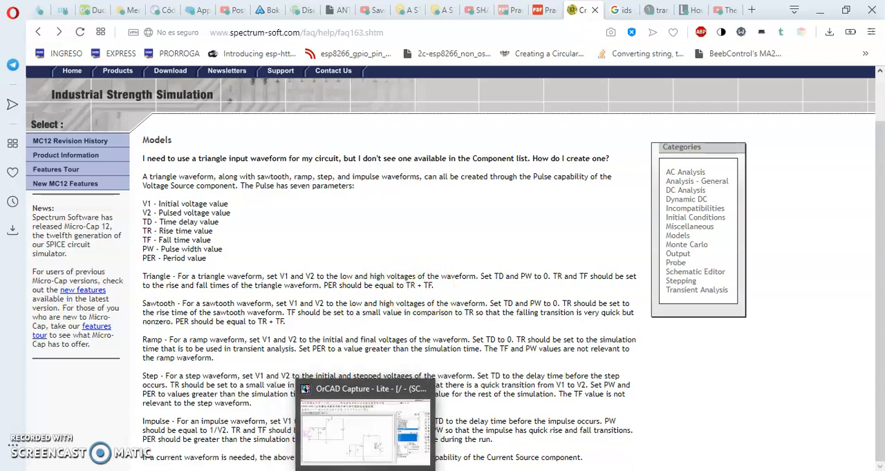
left_click(365, 432)
left_click(162, 270)
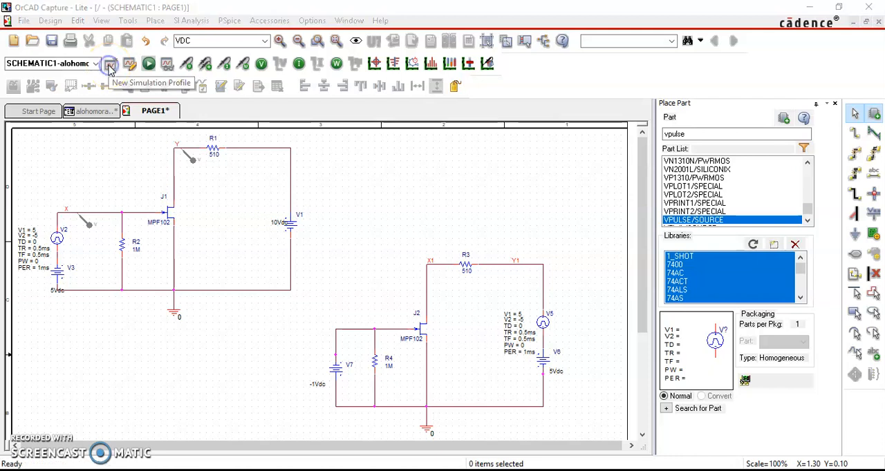
Open the existing alohomora simulation profile for editing, without creating a new profile
left_click(109, 64)
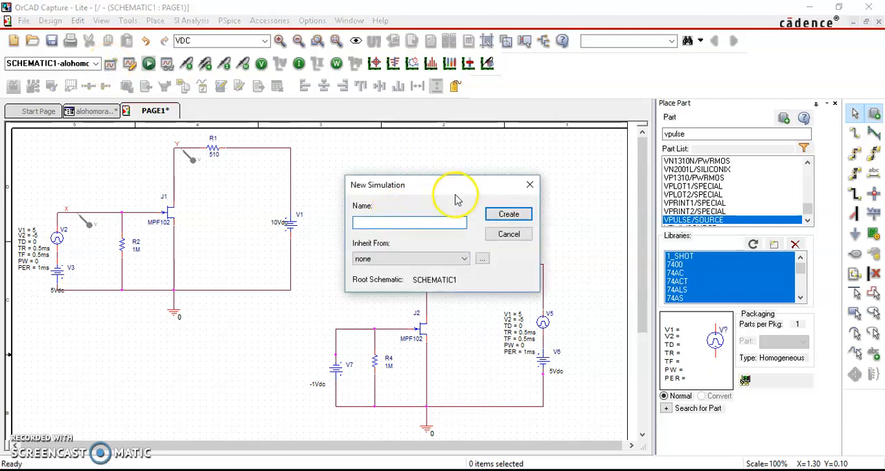
left_click(530, 185)
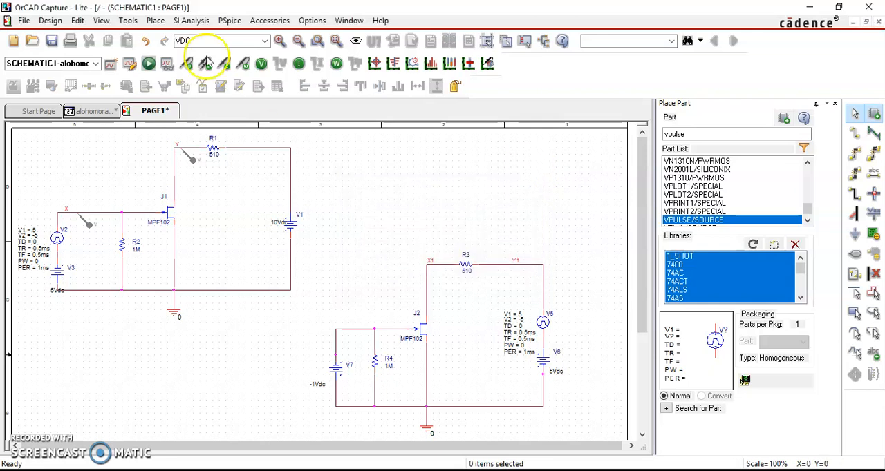
left_click(131, 66)
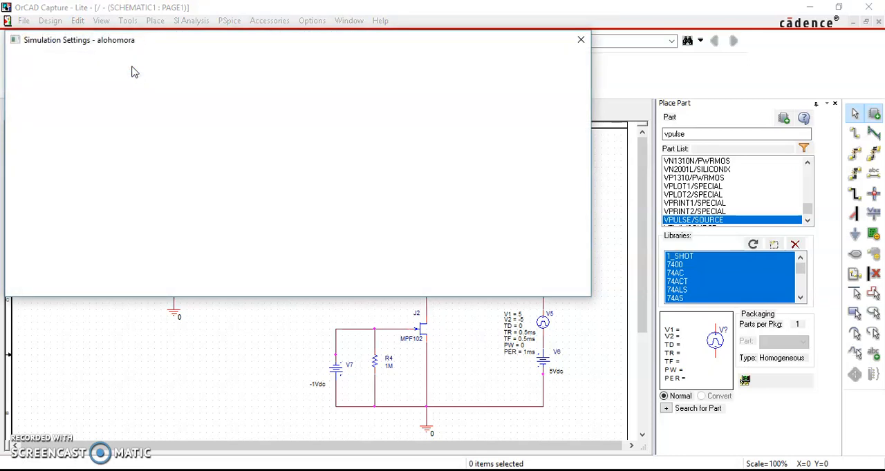
left_click(171, 50)
left_click_drag(172, 49, 228, 107)
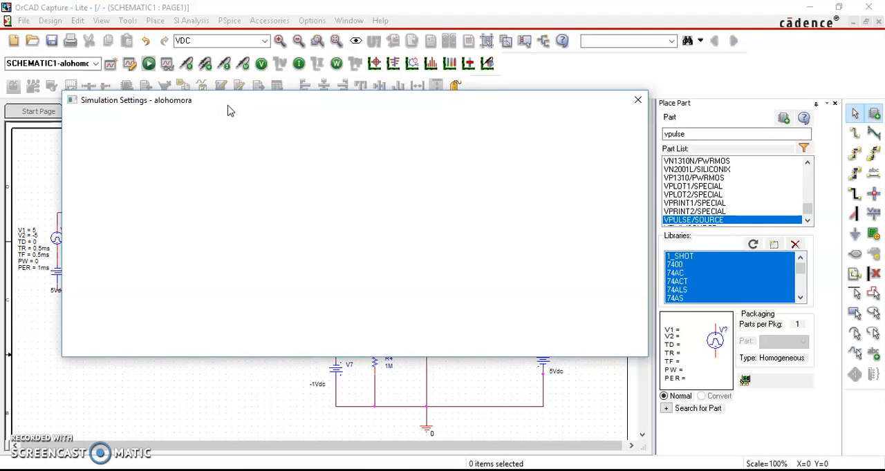
left_click(230, 119)
mouse_move(428, 469)
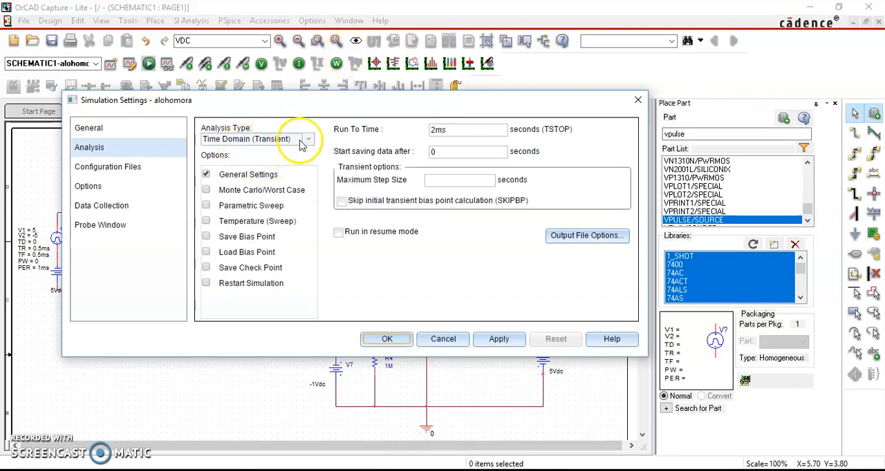
Apply a Time Domain (Transient) analysis with a run time of 2ms and data saving starting at 0 seconds
left_click(307, 140)
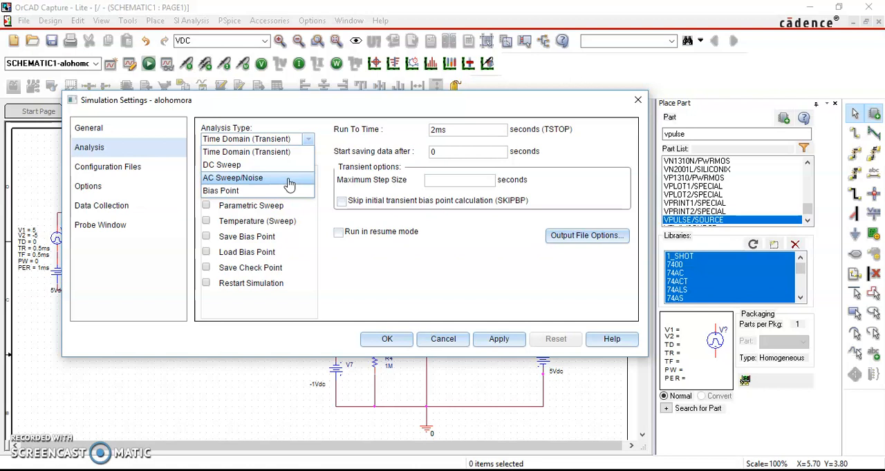
left_click(308, 143)
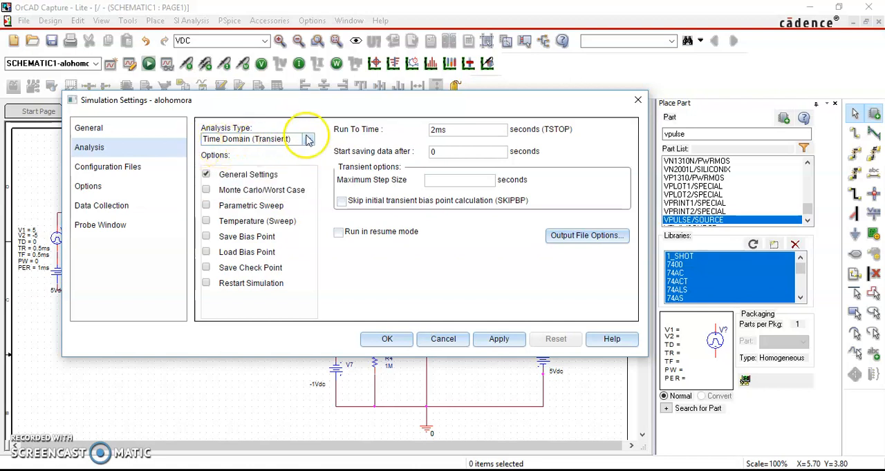
left_click(447, 128)
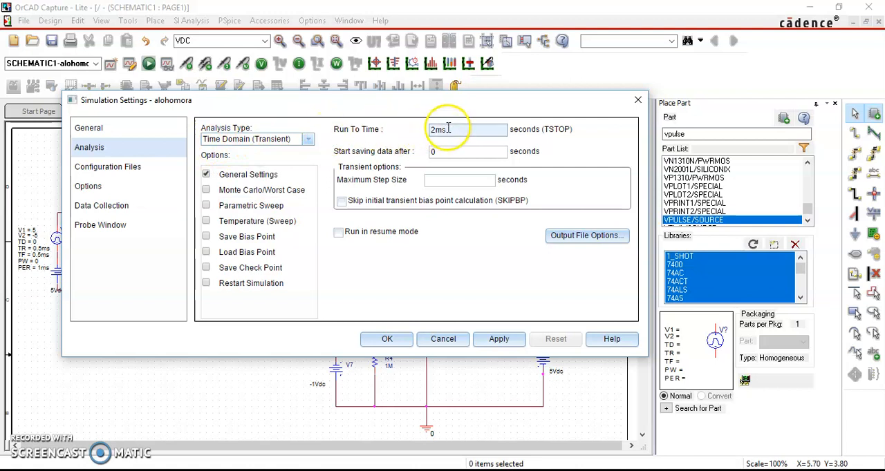
left_click_drag(448, 129, 422, 130)
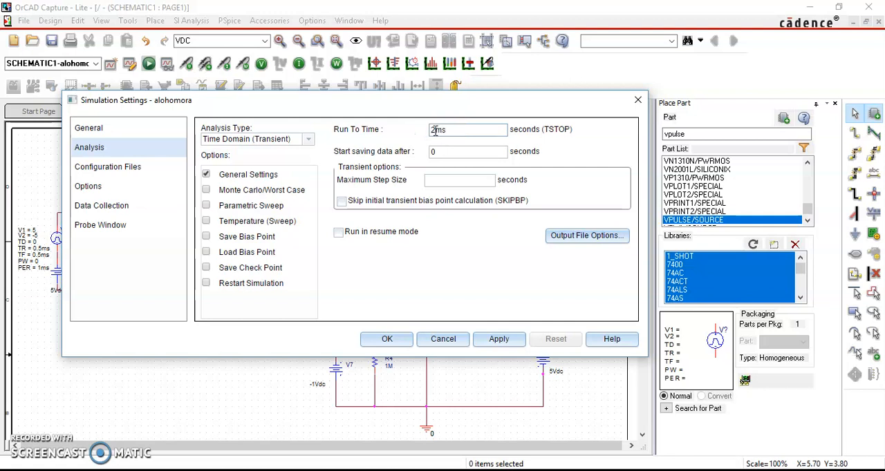
left_click(451, 153)
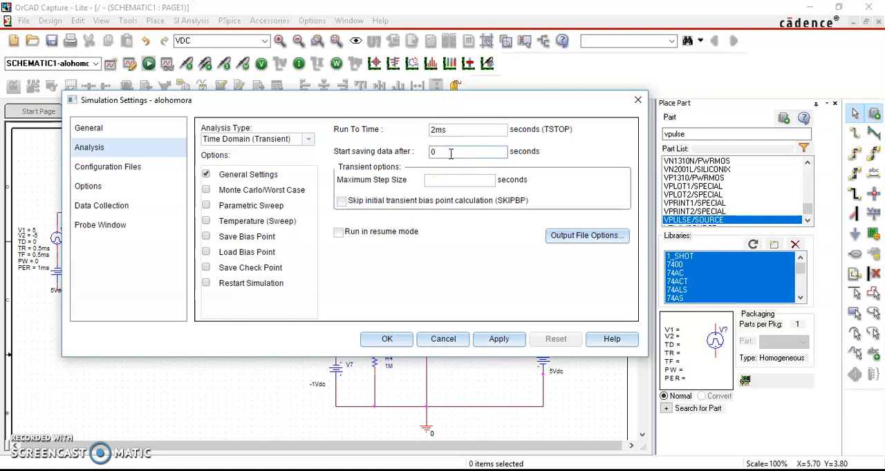
left_click(499, 339)
left_click(384, 340)
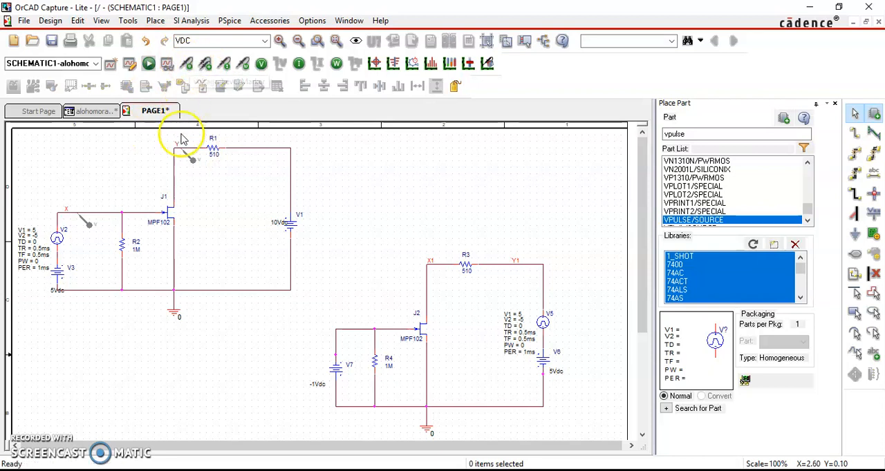
left_click(187, 64)
left_click(181, 156)
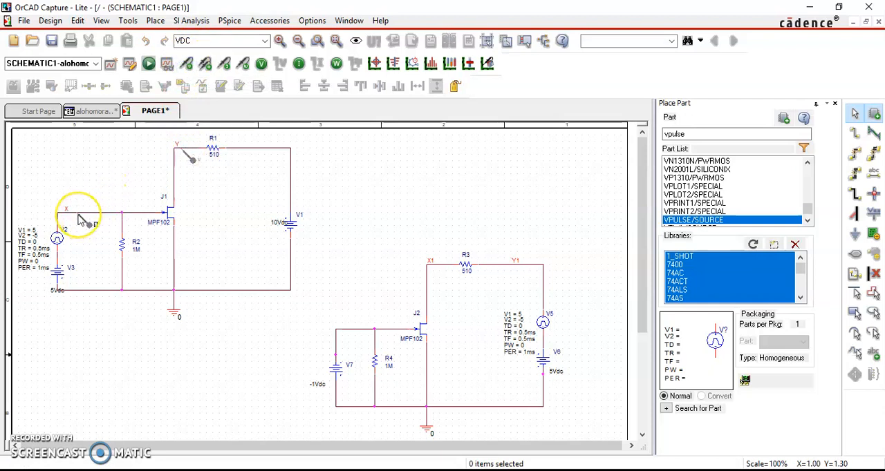
left_click(78, 220)
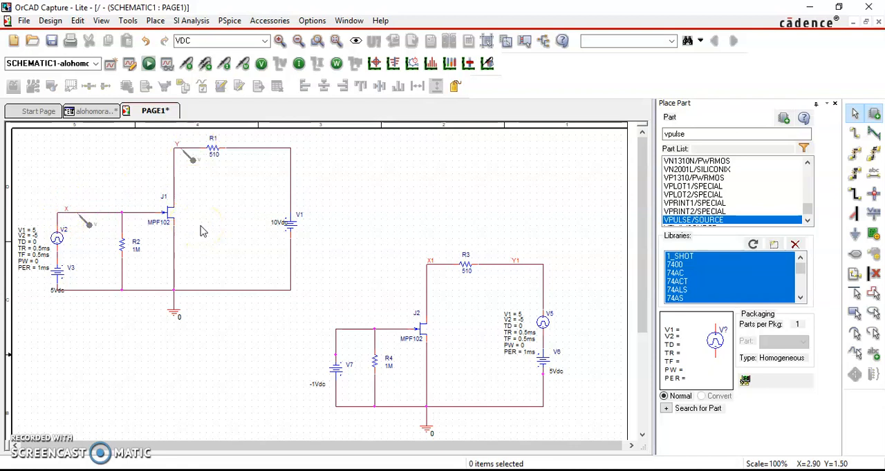
key("n")
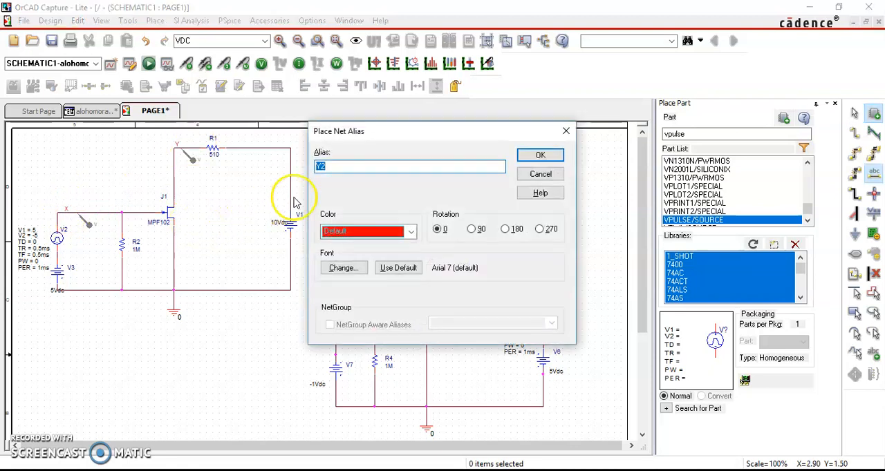
left_click(565, 132)
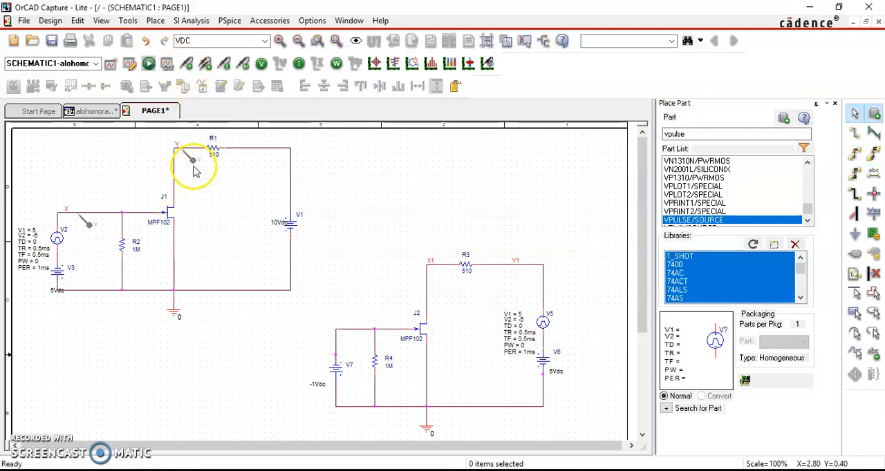
Run the PSpice simulation of the alohomora profile and bring its waveform window to the front
left_click(148, 64)
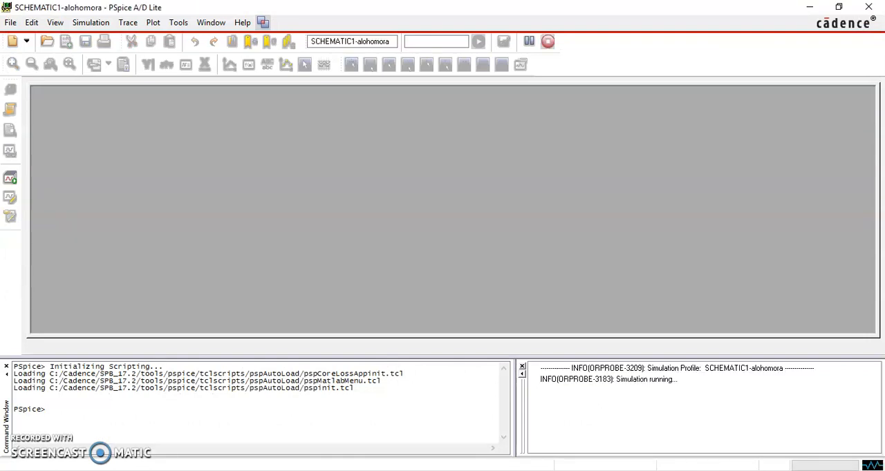
mouse_move(407, 470)
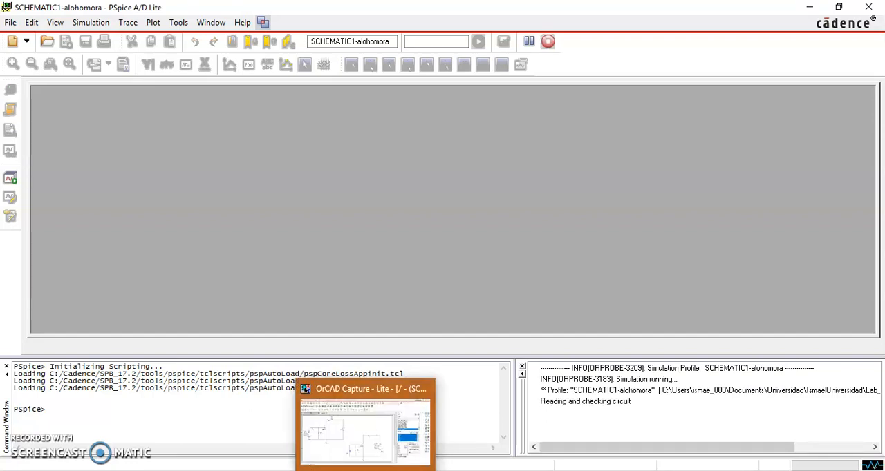
left_click(413, 419)
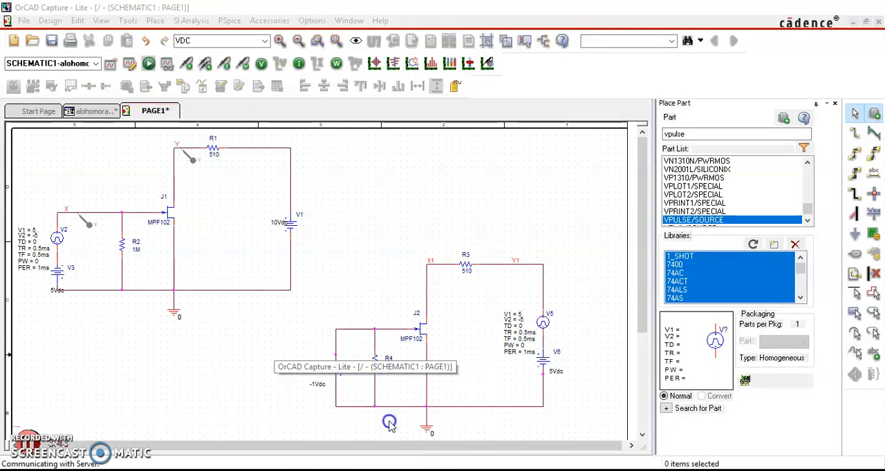
left_click(443, 470)
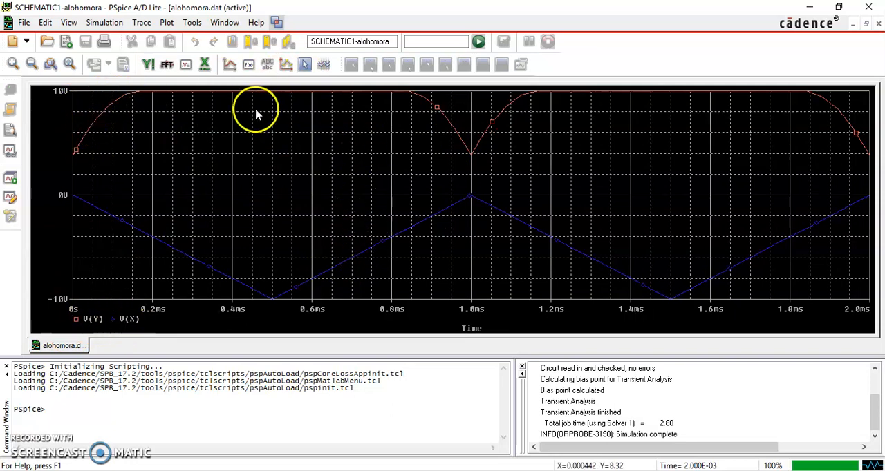
Change the background color of the waveform plot to white in the Probe color settings
left_click(192, 23)
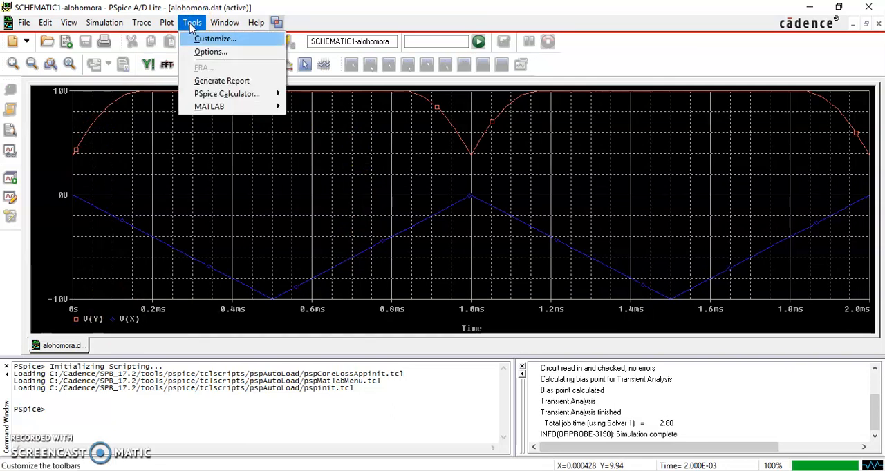
left_click(208, 53)
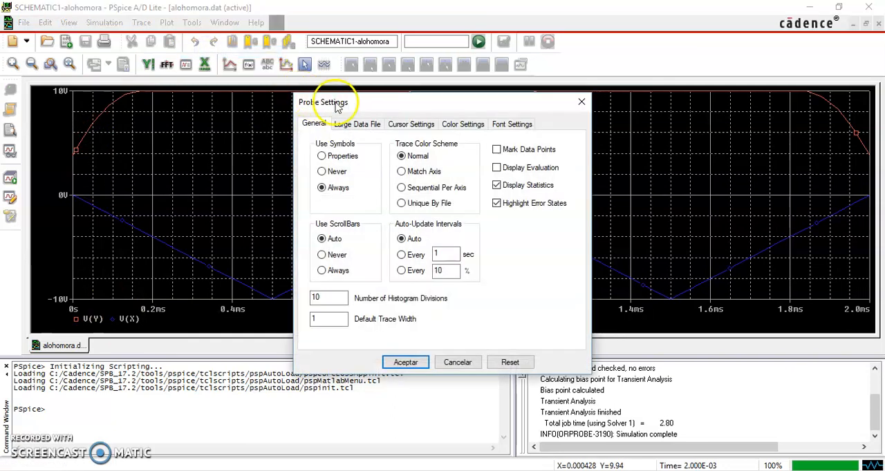
left_click(405, 128)
left_click(447, 129)
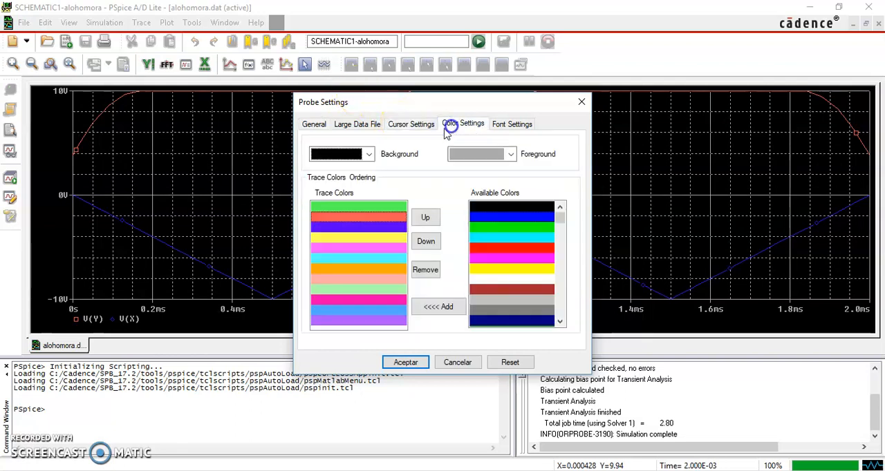
left_click(367, 153)
left_click(351, 240)
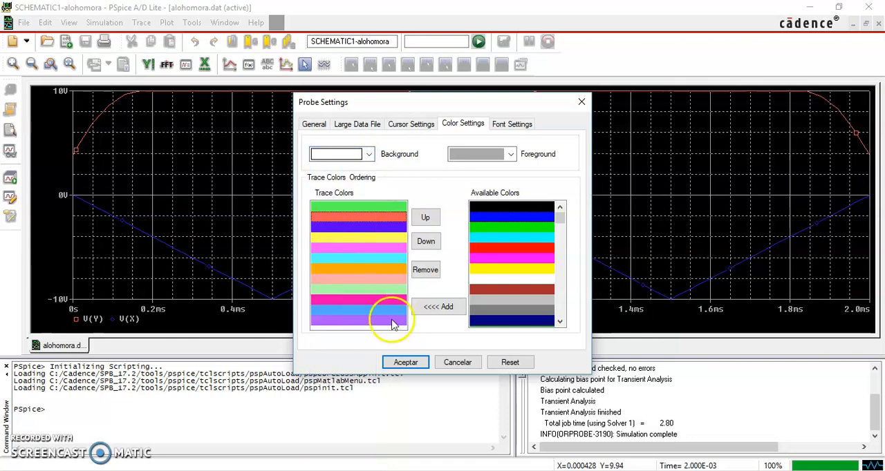
left_click(407, 364)
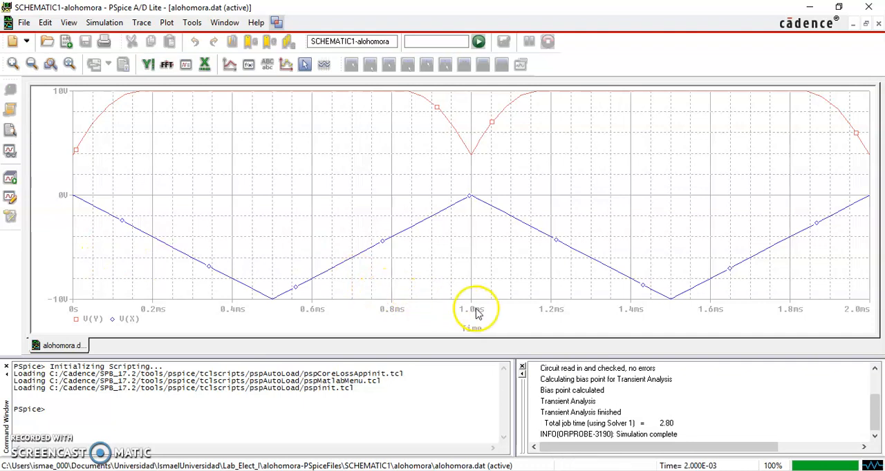
Set the plot's X axis variable to V(X) in place of time, hiding currents from the list of output variables
key("alt+Tab")
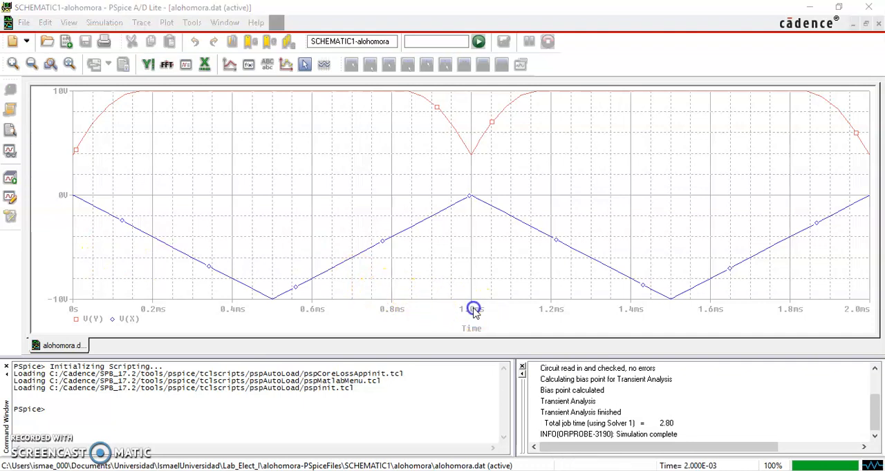
double_click(474, 313)
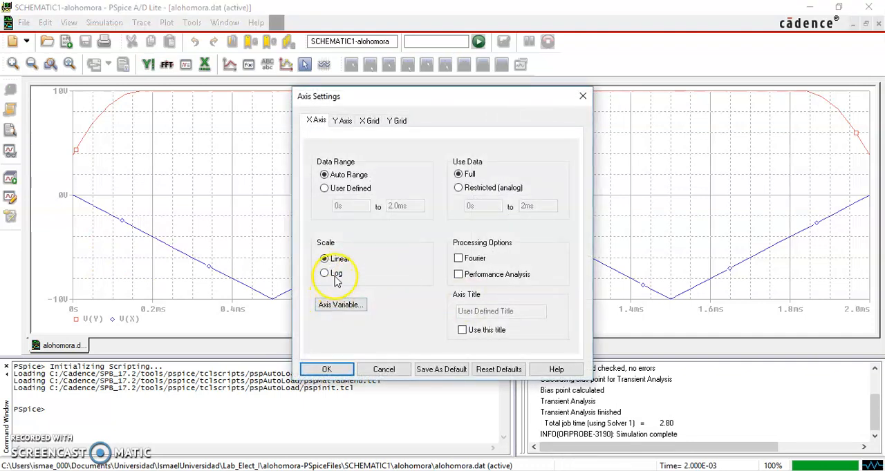
left_click(341, 305)
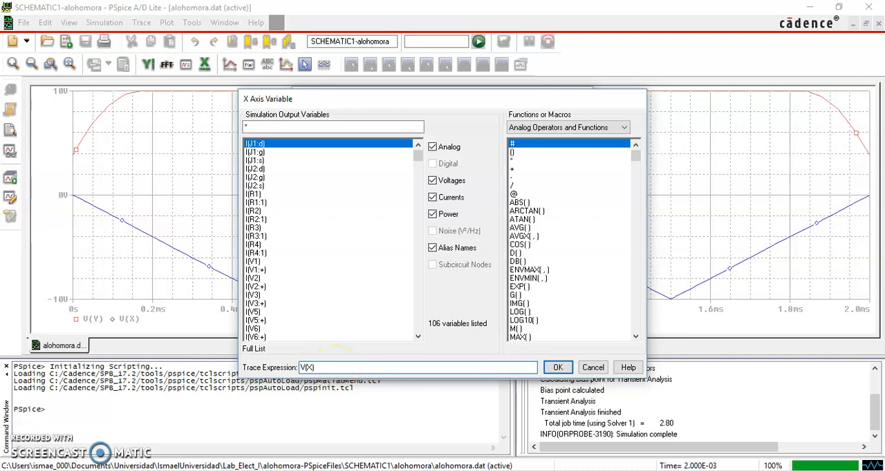
left_click(434, 198)
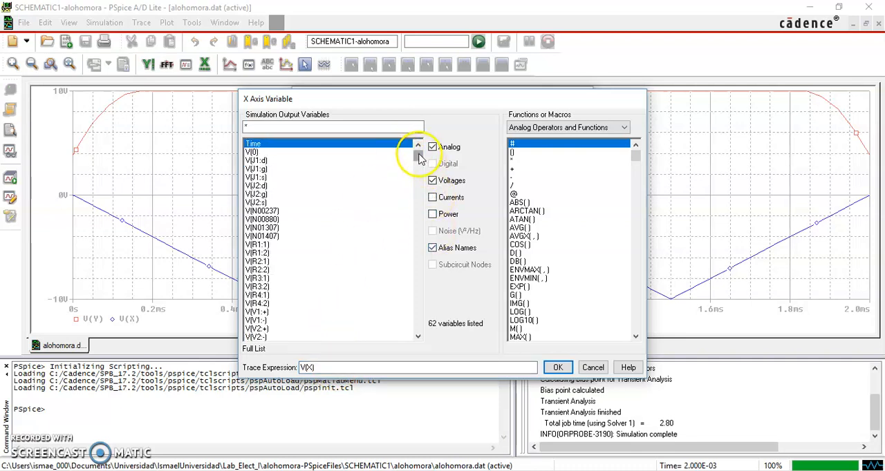
left_click_drag(420, 158, 418, 219)
left_click(253, 286)
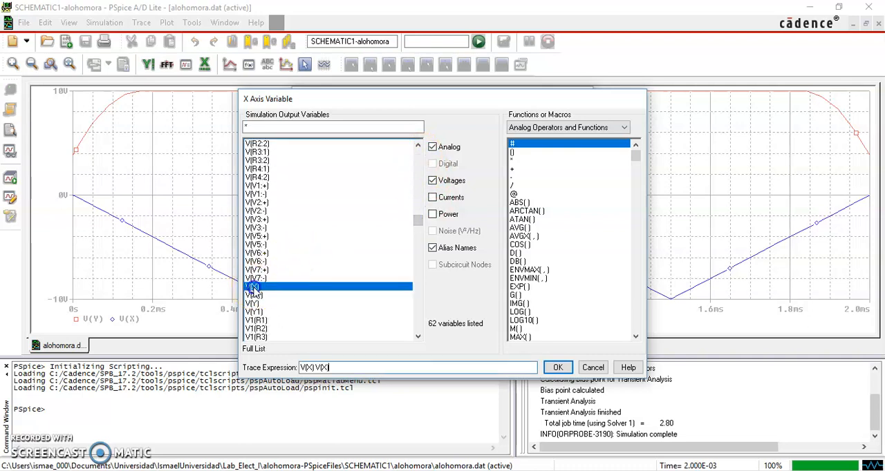
left_click(561, 372)
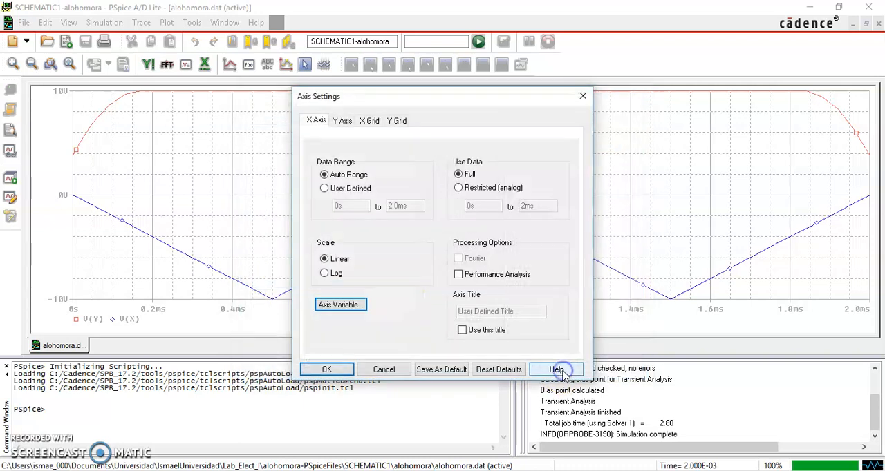
left_click(340, 370)
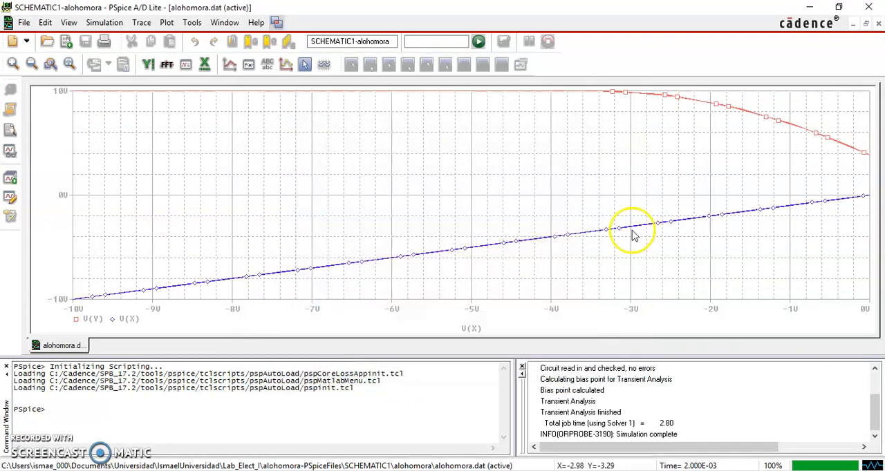
Delete the V(X) trace from the plot and give the V(Y) trace a thicker line
left_click(123, 322)
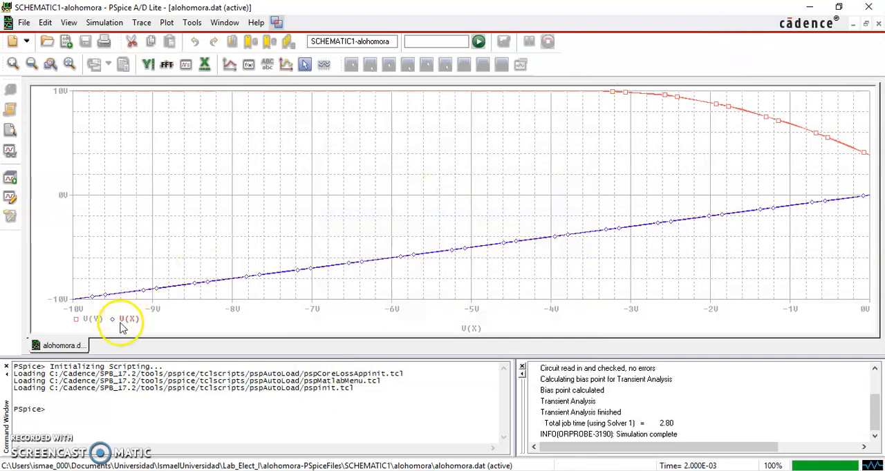
key("Delete")
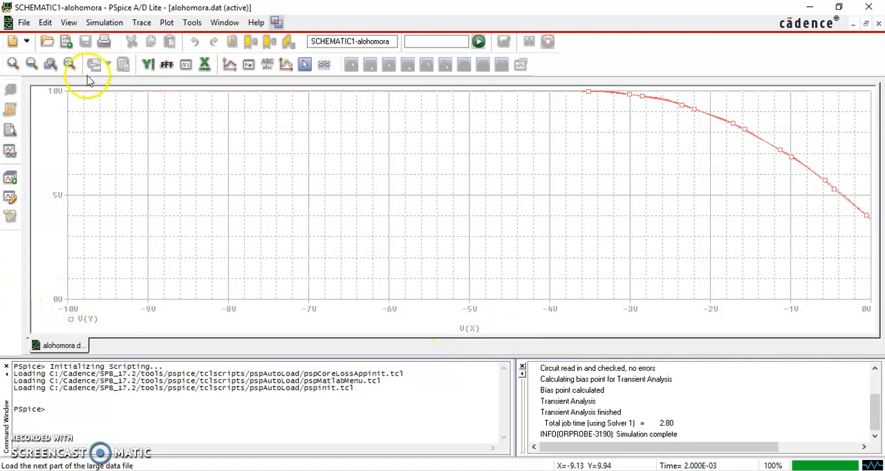
left_click(720, 125)
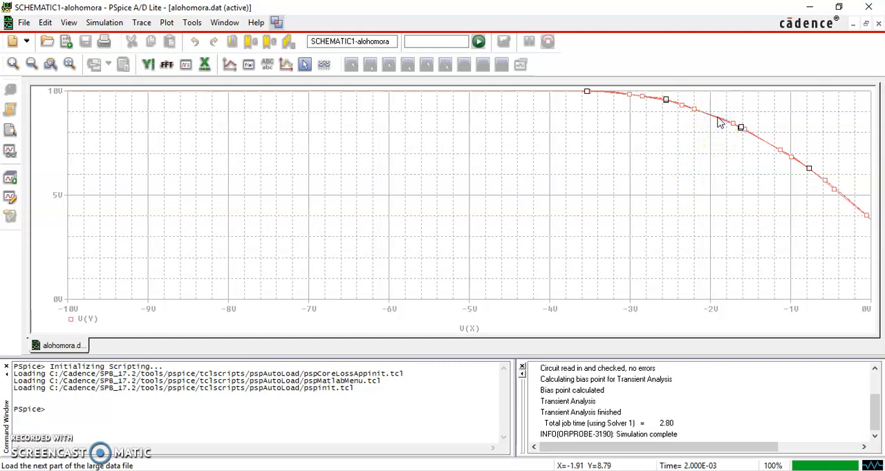
right_click(719, 122)
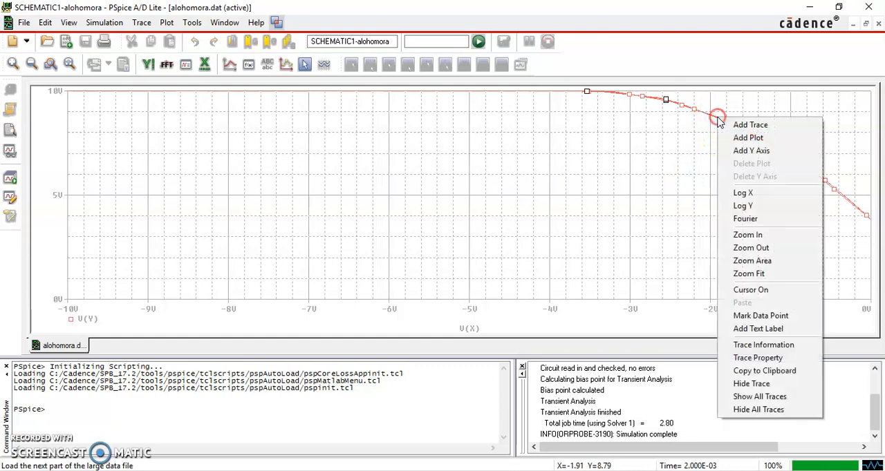
left_click(770, 361)
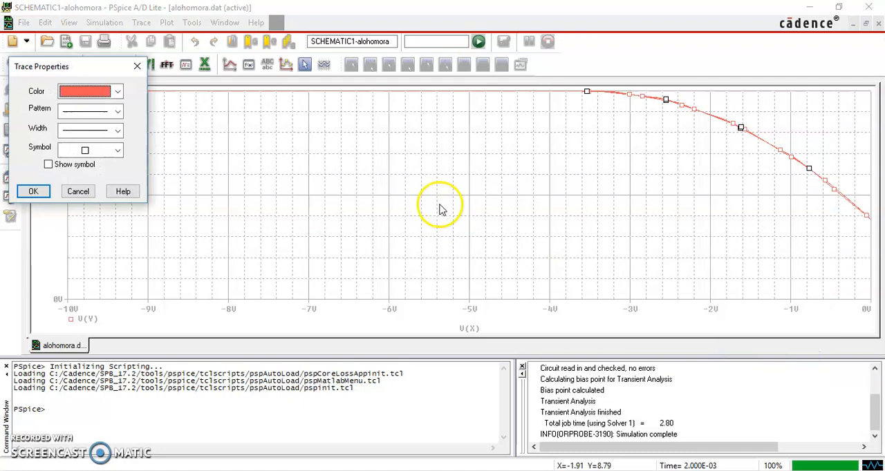
left_click(85, 129)
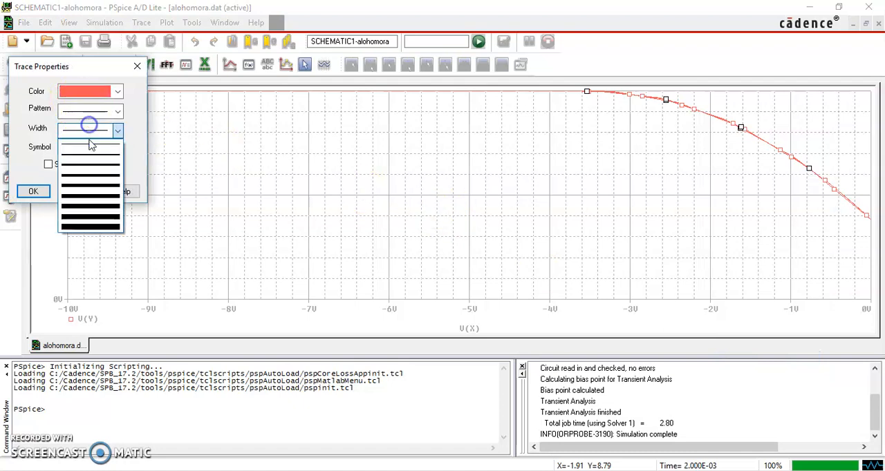
left_click(89, 161)
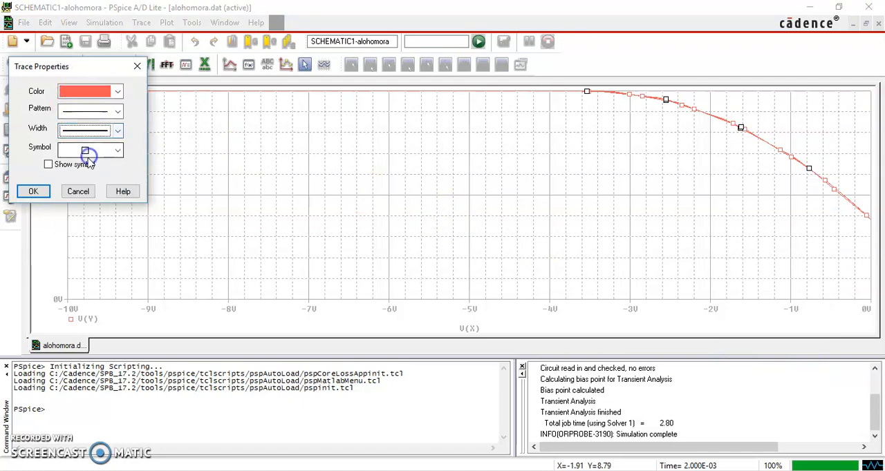
left_click(33, 192)
left_click(324, 201)
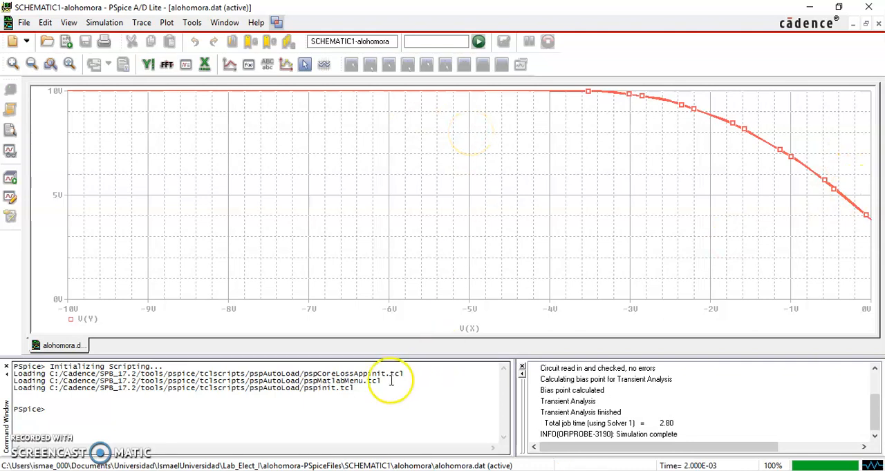
Switch to the browser and examine the JFET IDS versus VGS characteristic curves and the drain current equation
key("alt+Tab")
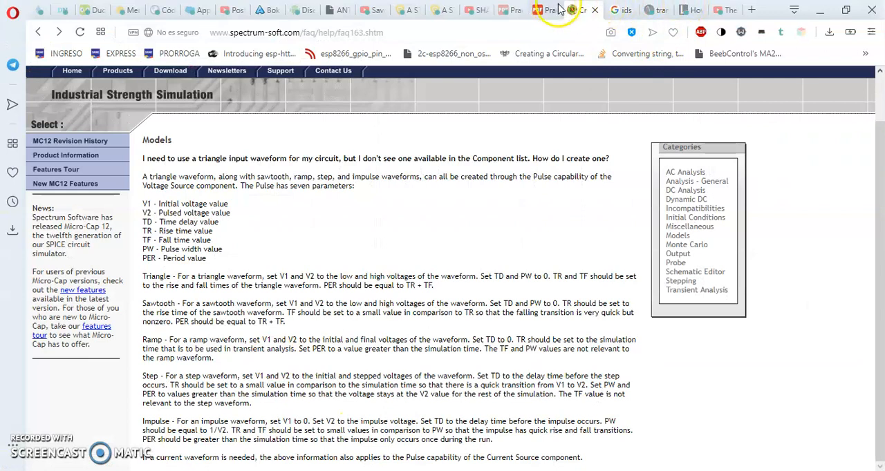
left_click(622, 10)
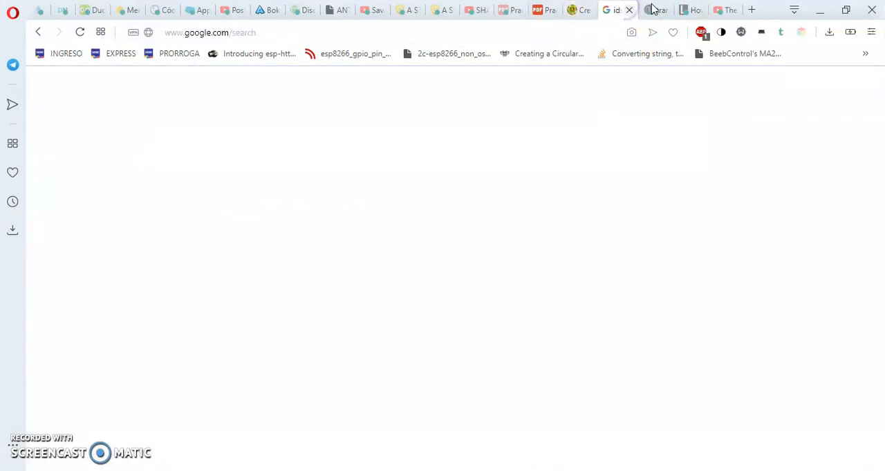
left_click(653, 9)
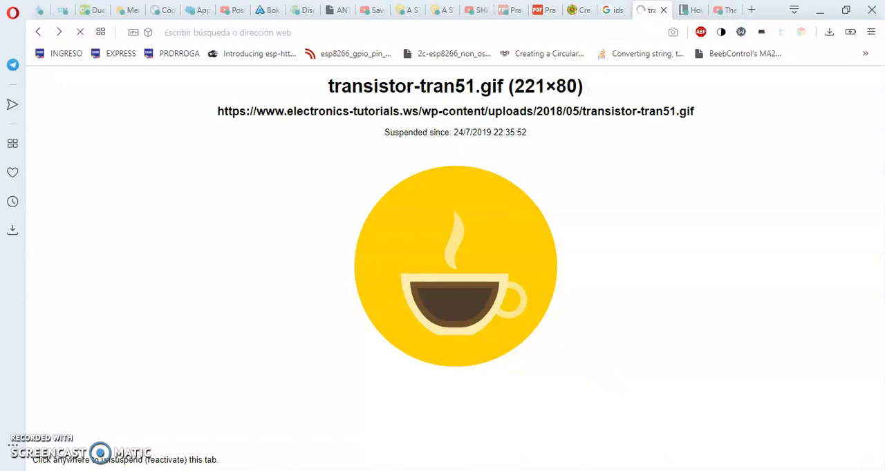
key("ctrl+Tab")
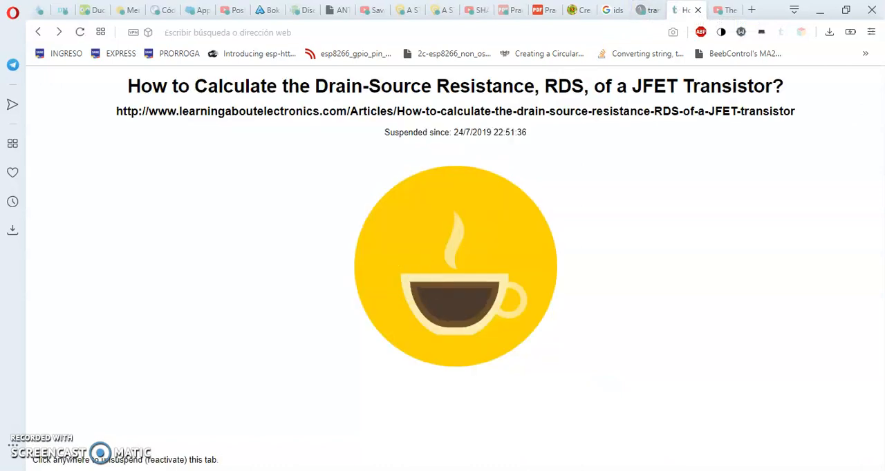
left_click(644, 8)
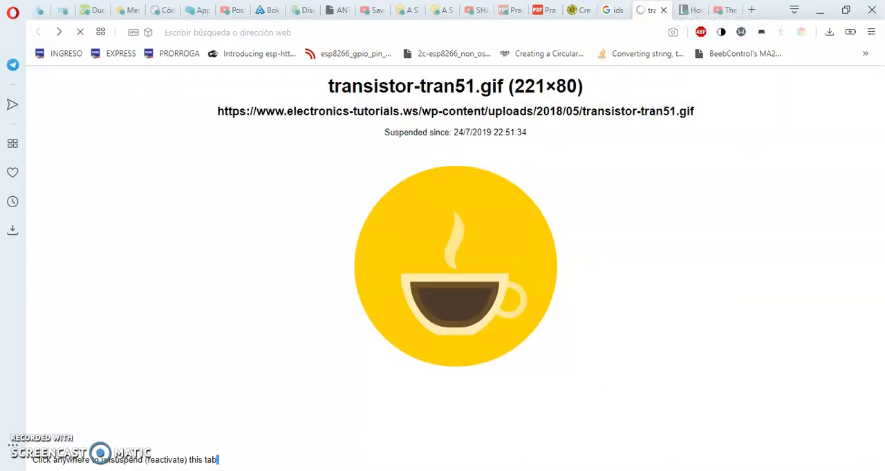
left_click(697, 12)
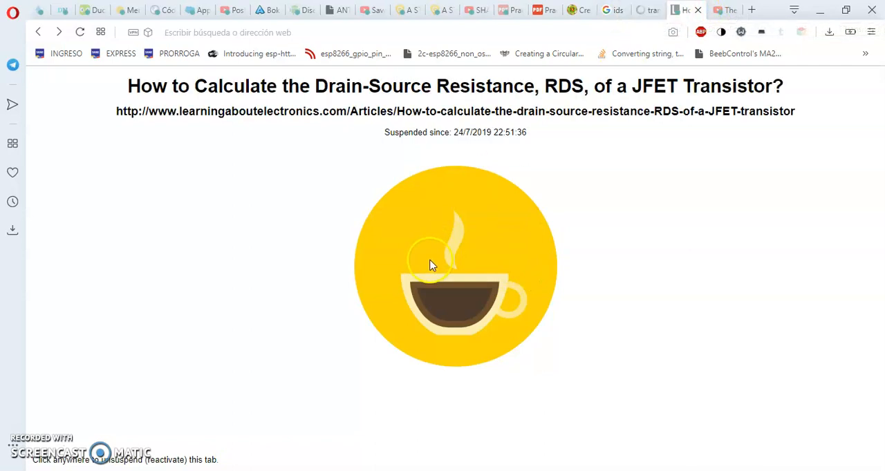
left_click(614, 10)
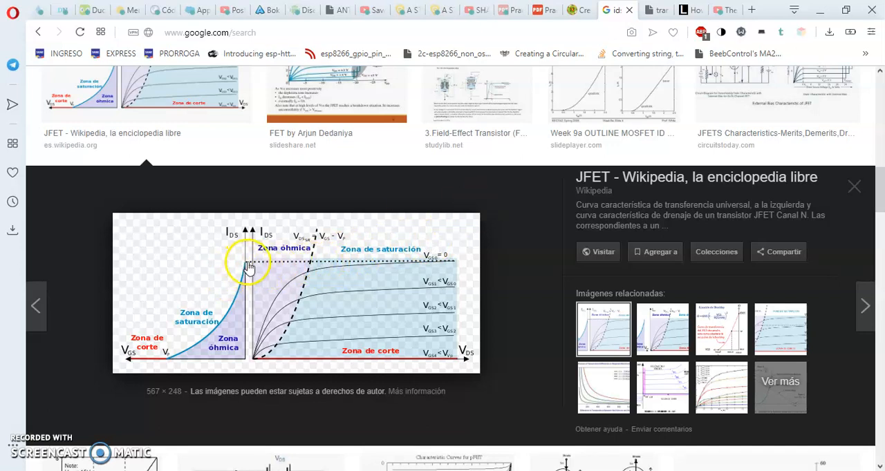
left_click(653, 11)
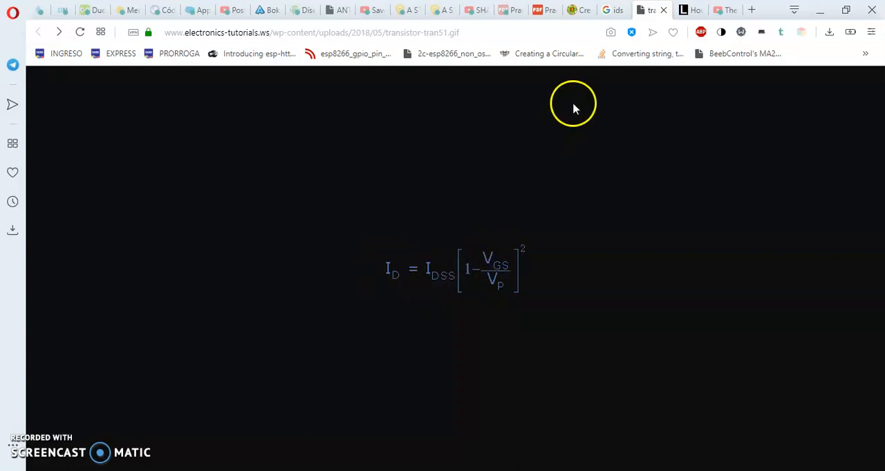
left_click(613, 10)
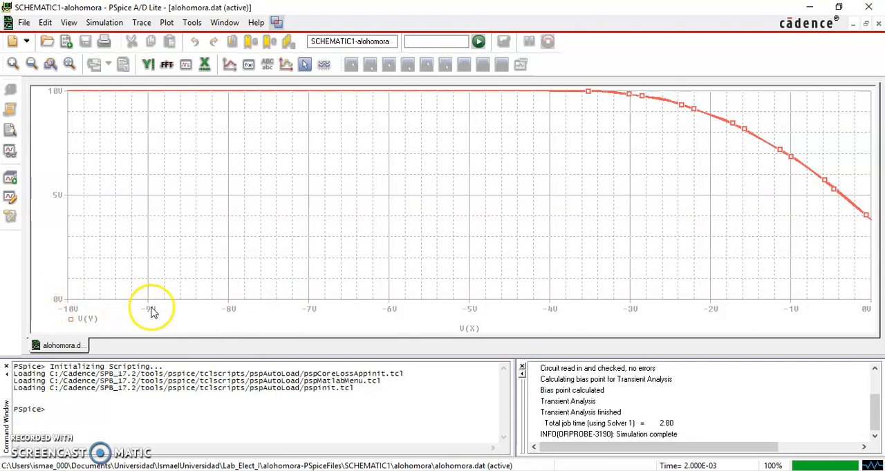
Return to the browser and review the figure 1 circuit and instructions in Practica 4.pdf alongside the drain current equation
mouse_move(145, 470)
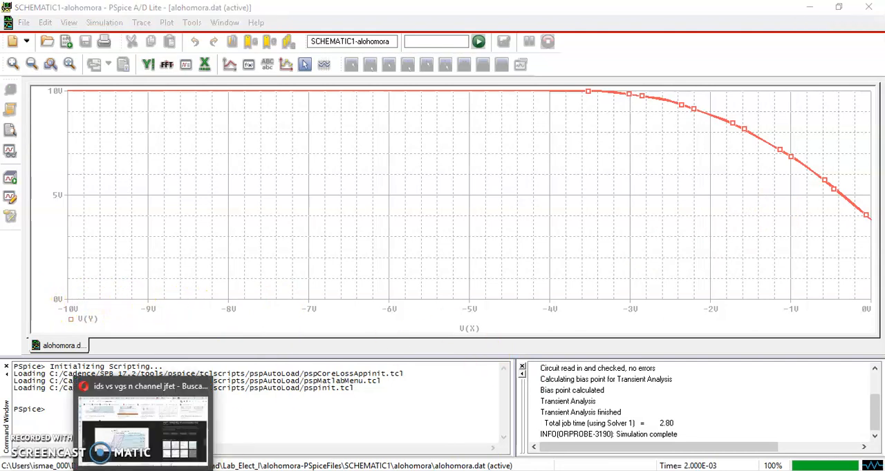
left_click(151, 429)
left_click(543, 9)
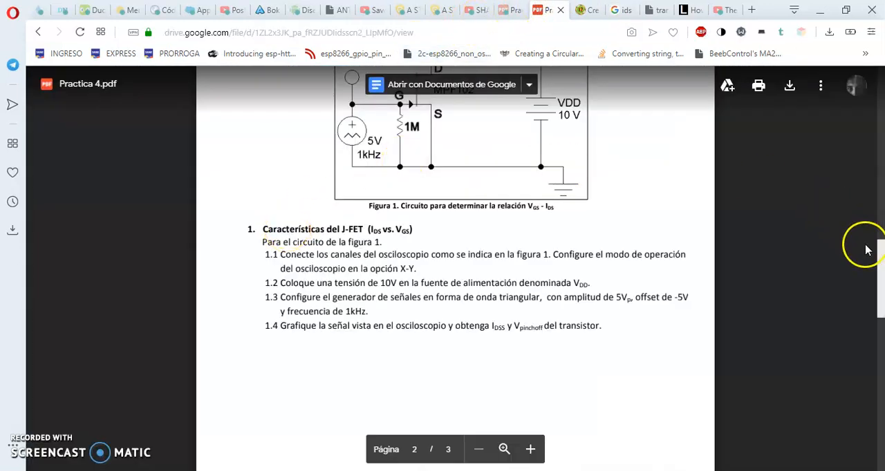
scroll(864, 245, "up", 2)
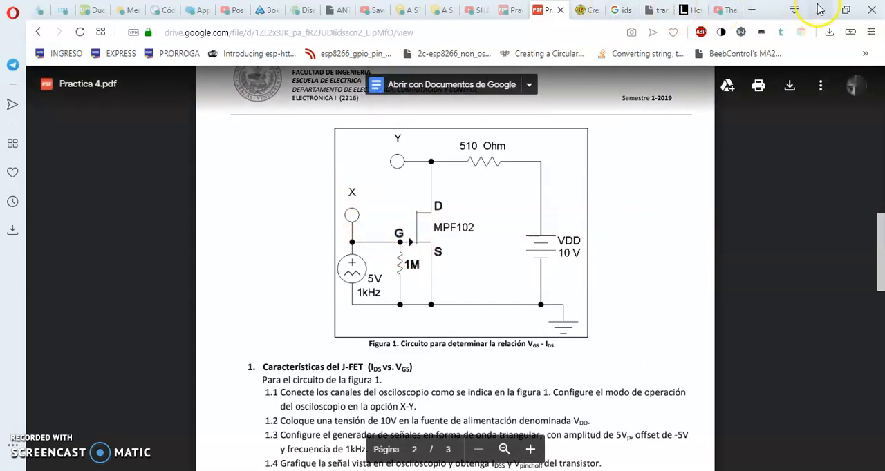
left_click(656, 9)
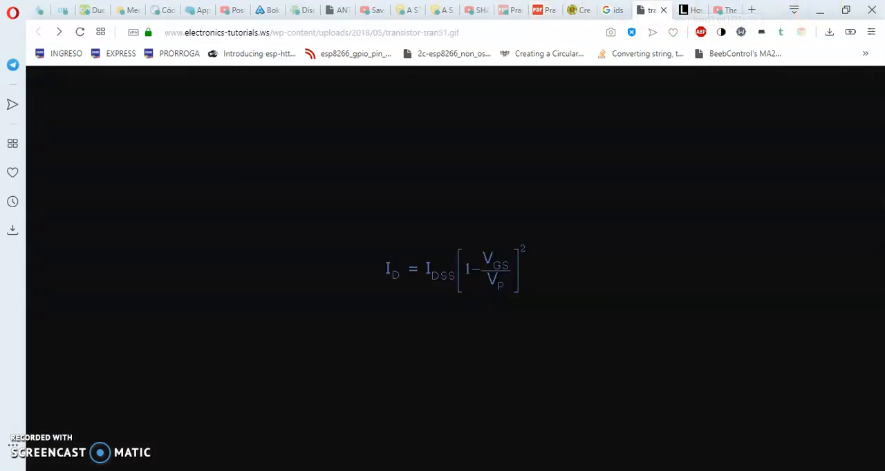
left_click(619, 9)
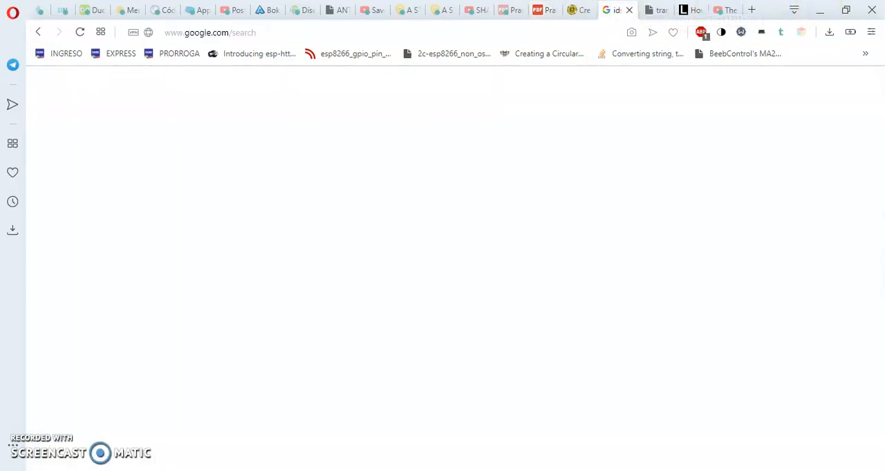
Switch back to PSpice and use the cursor to measure V(Y) on the curve where V(X) is 0 V
left_click(502, 469)
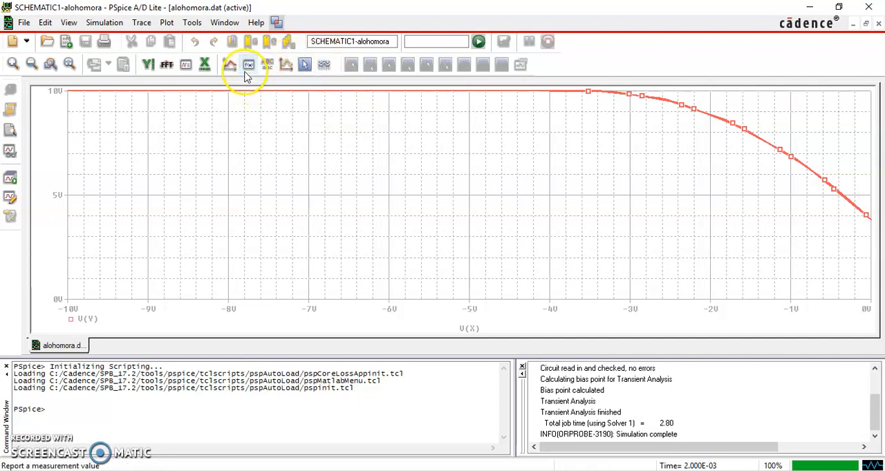
left_click(302, 68)
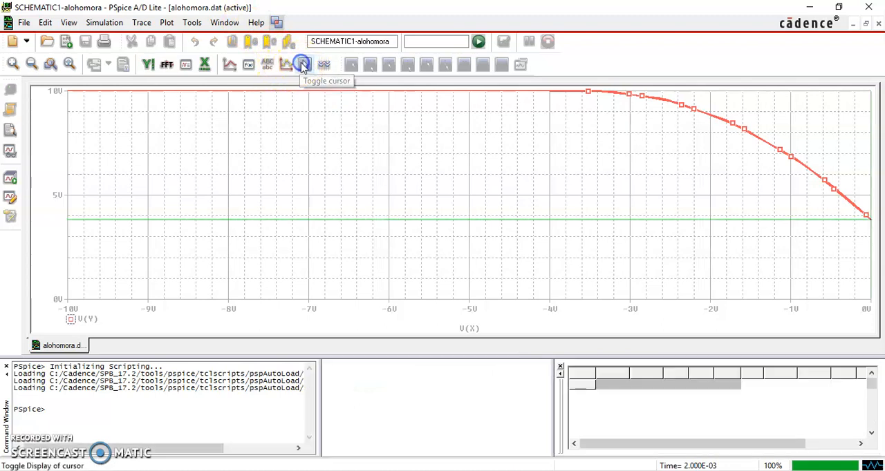
left_click(404, 221)
left_click_drag(405, 223, 346, 245)
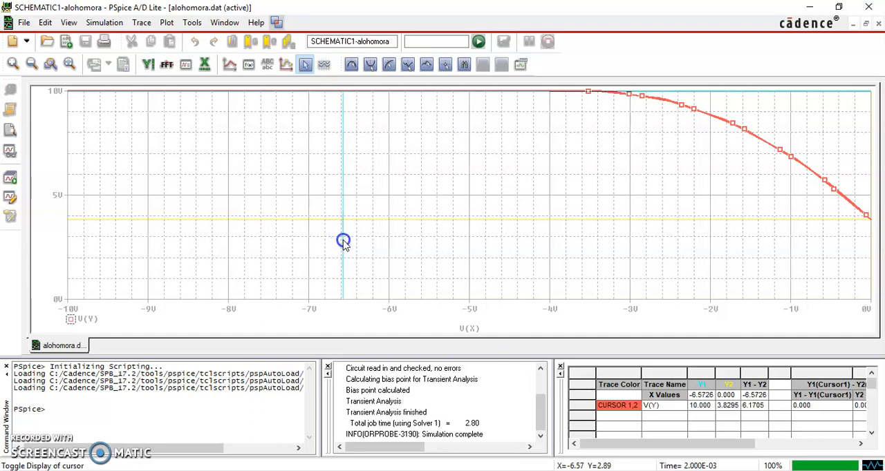
mouse_move(344, 243)
left_mouse_down()
mouse_move(698, 246)
mouse_move(781, 257)
mouse_move(873, 293)
left_mouse_up()
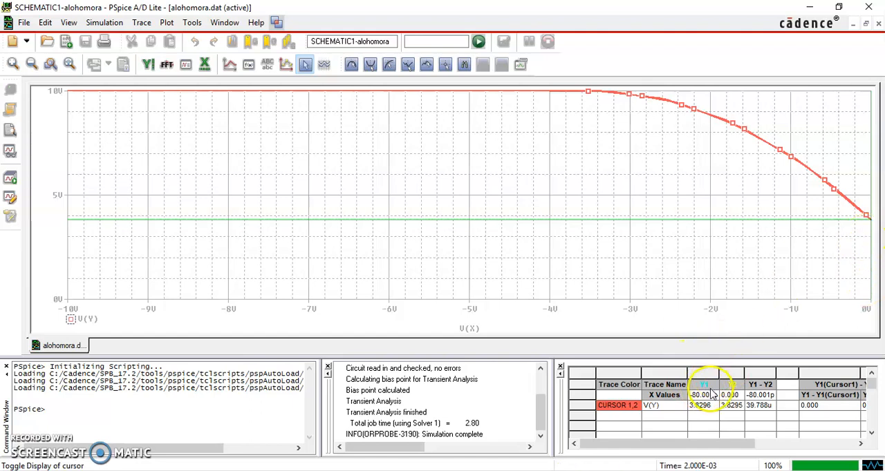
left_click(857, 276)
left_click_drag(857, 275, 876, 281)
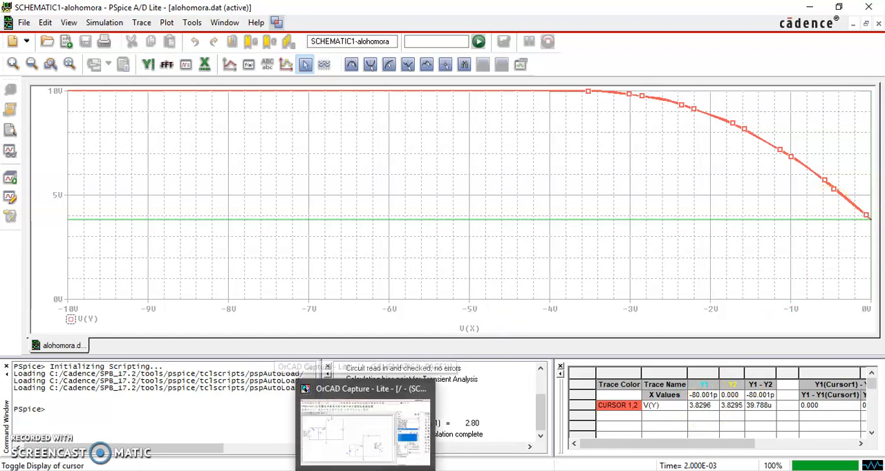
Switch to the browser and examine the figure 1 circuit with its X and Y probe points in Practica 4.pdf
left_click(143, 470)
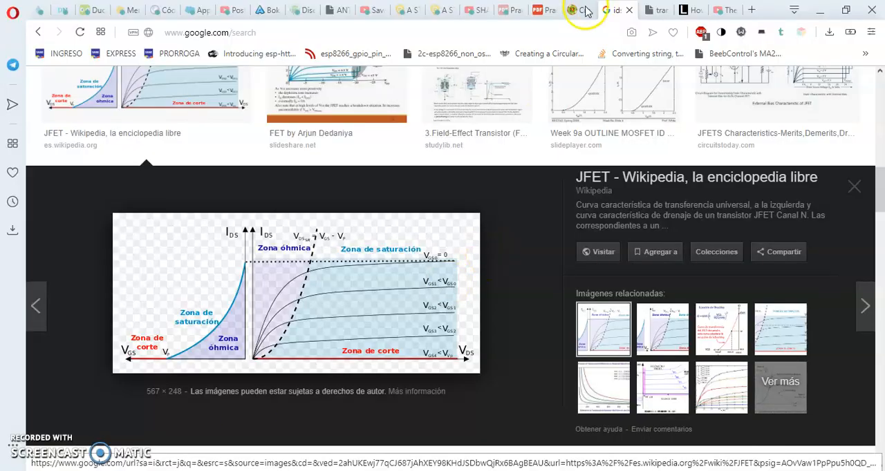
left_click(546, 10)
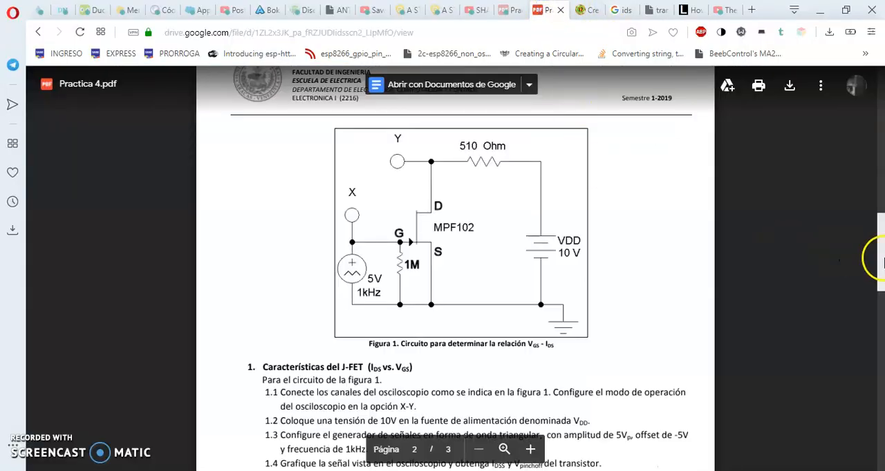
scroll(643, 223, "up", 1)
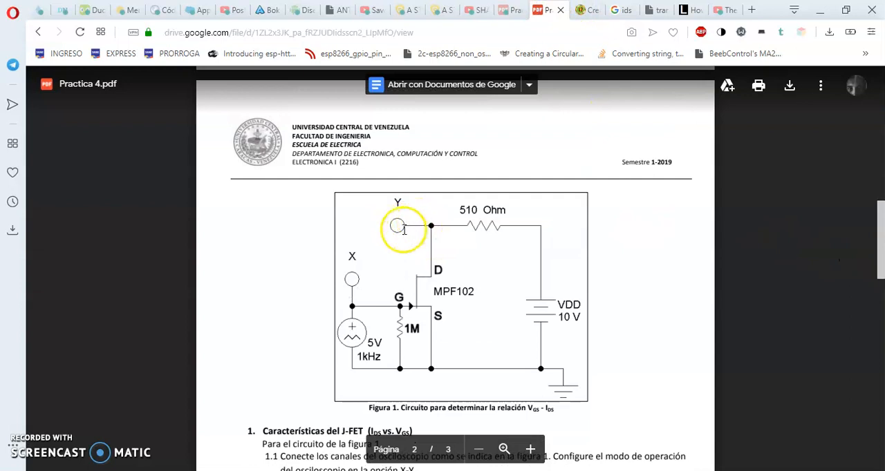